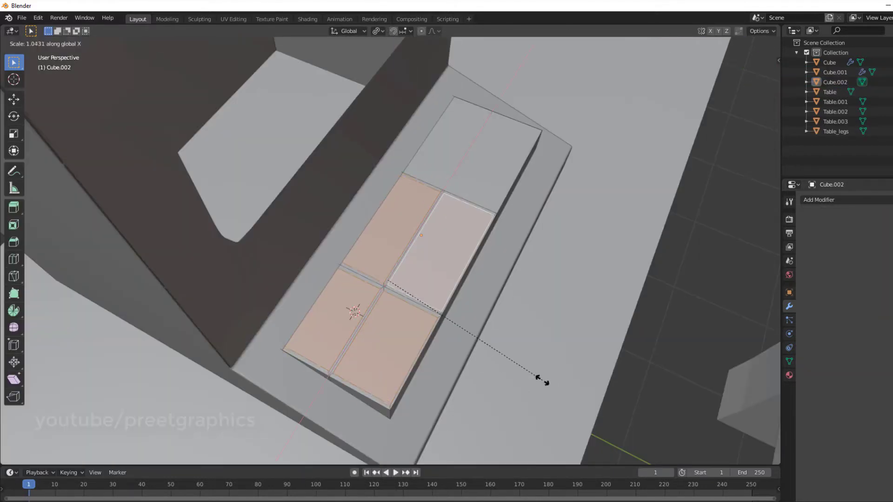
Confirm the scaling of the keyboard faces.
left_click(541, 379)
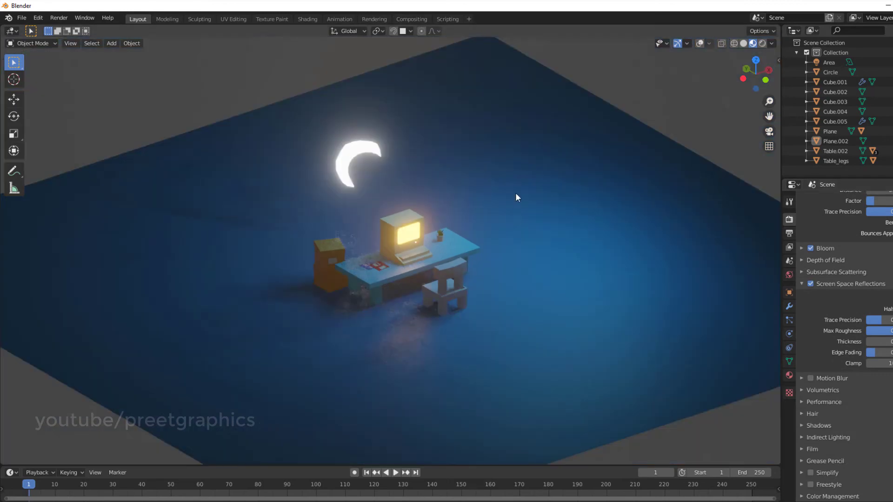
Scale Plane.002 uniformly instead of along Y, then lower it slightly along Z.
key("s")
key("y")
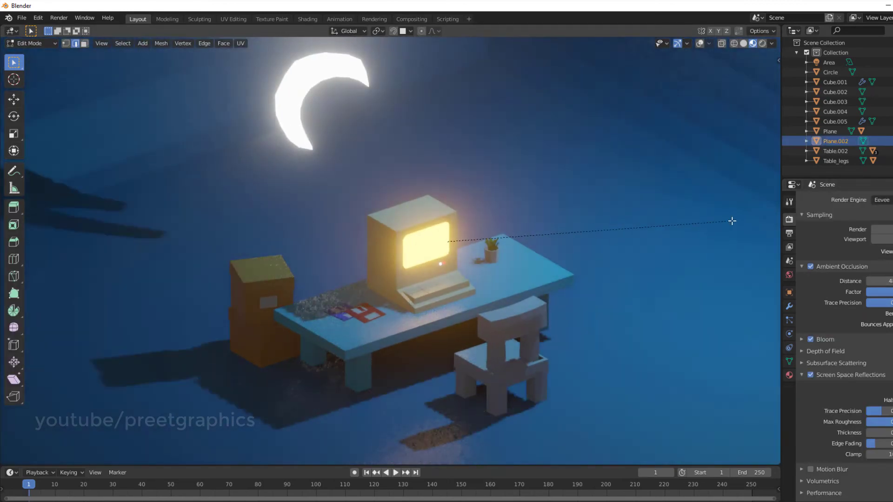
right_click(609, 189)
key("s")
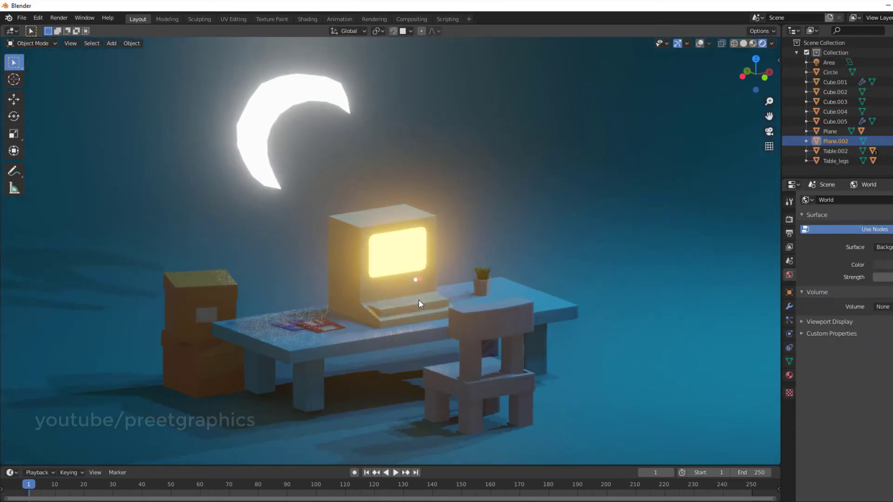
key("shift+alt+z")
key("g")
key("z")
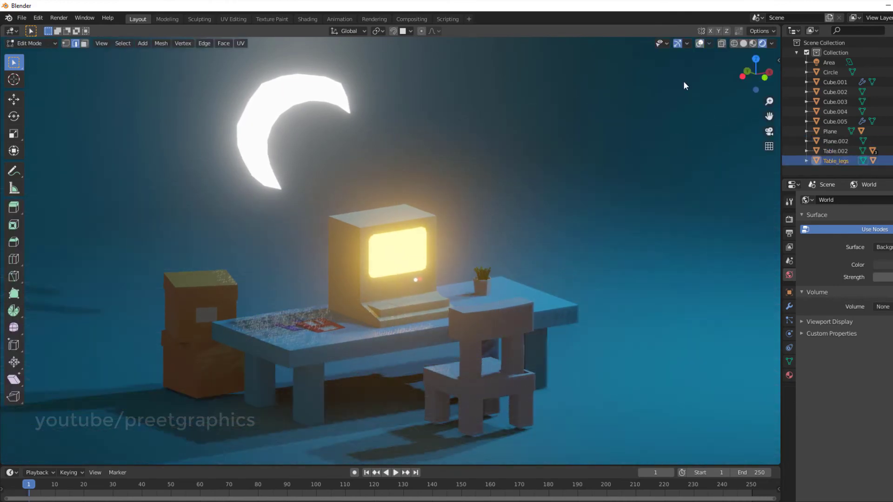